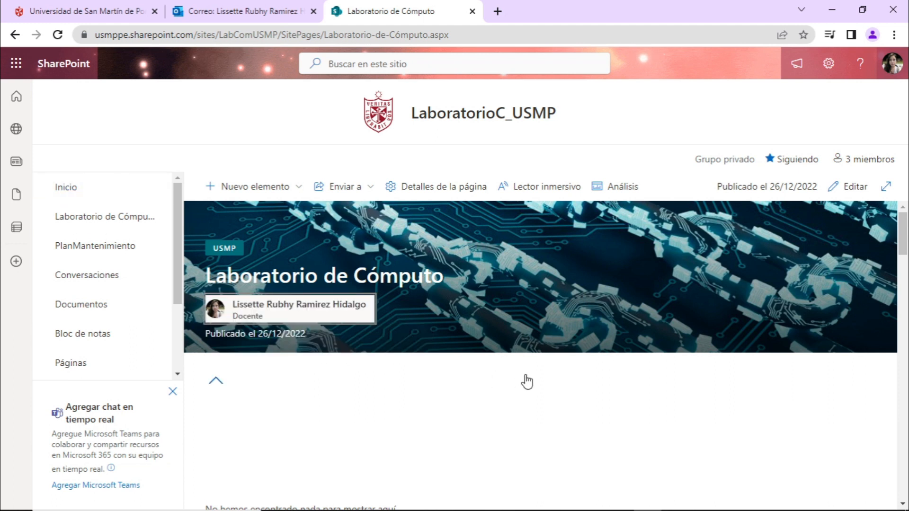
Start a new list from Excel and upload the Tablas.xlsx workbook from the local D: drive.
click(268, 194)
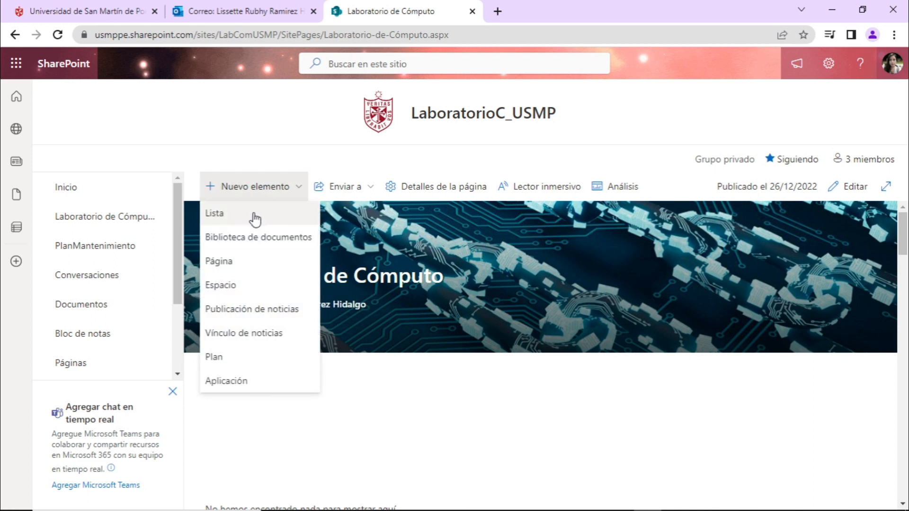
click(254, 216)
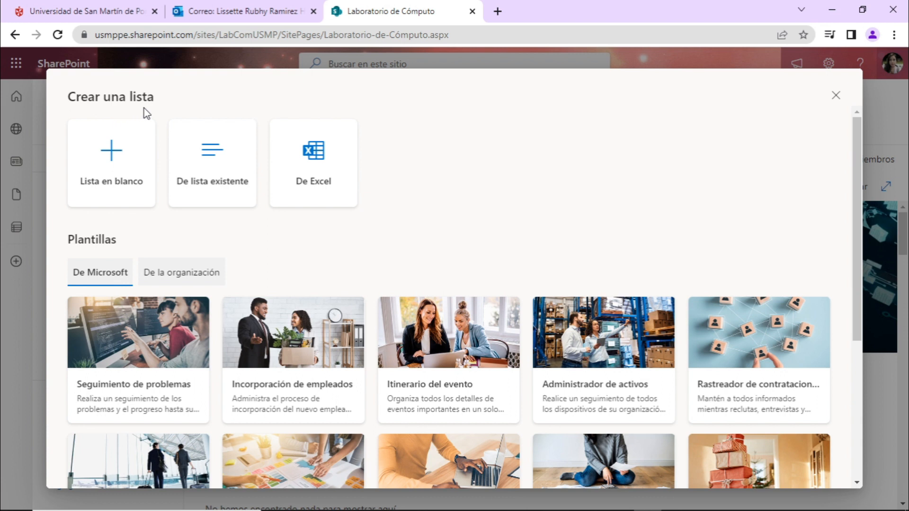
click(316, 186)
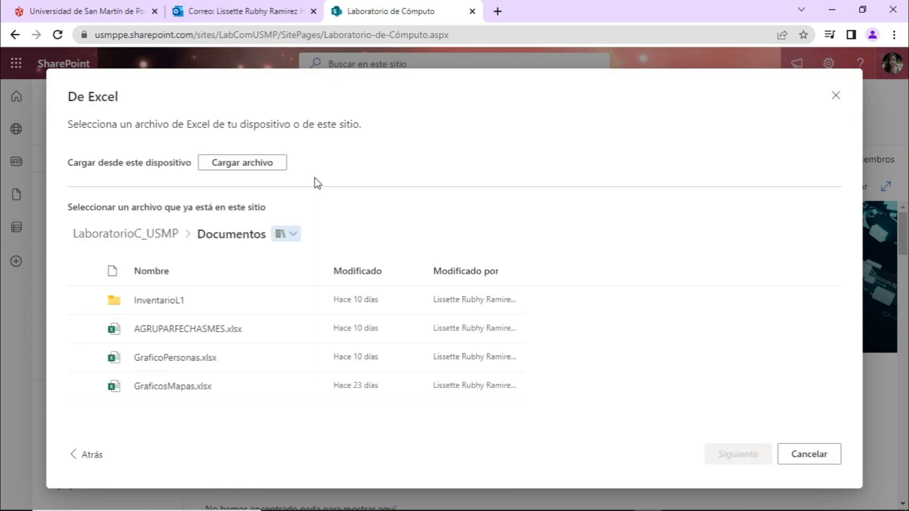
click(243, 166)
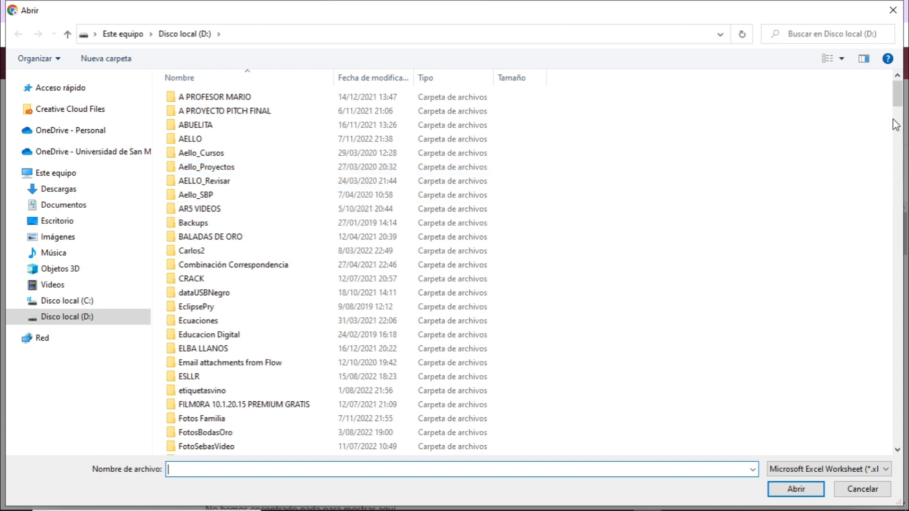
drag(898, 102, 904, 437)
click(227, 370)
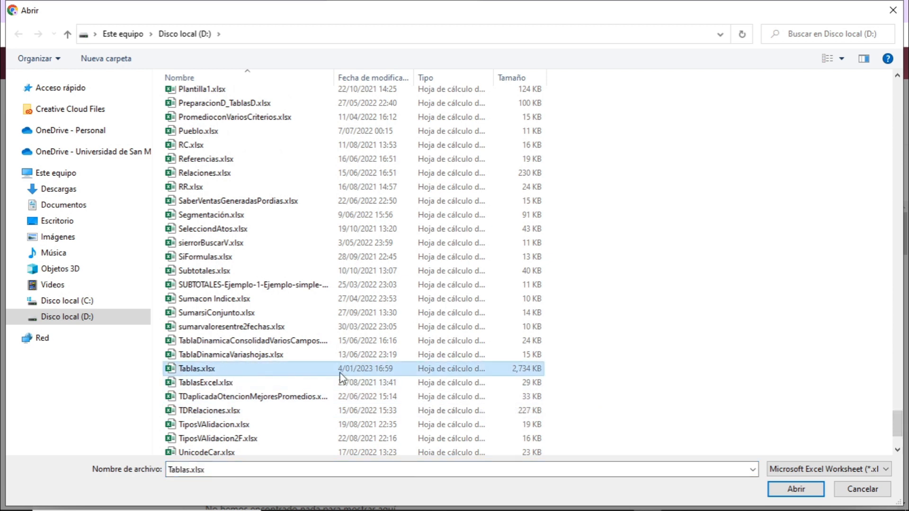
click(800, 489)
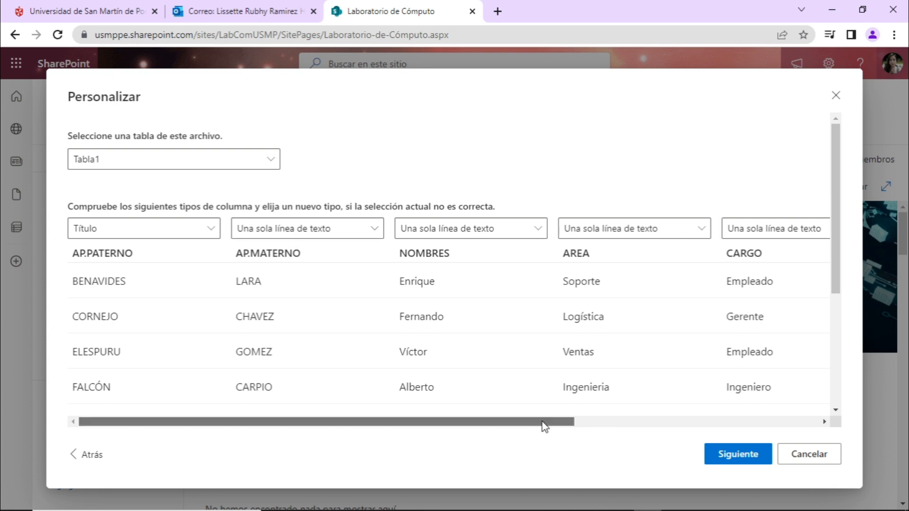
Check the column types proposed for Tabla1 through to SUELDO and accept them as they are.
scroll(563, 422, right, 3)
drag(560, 425, 755, 437)
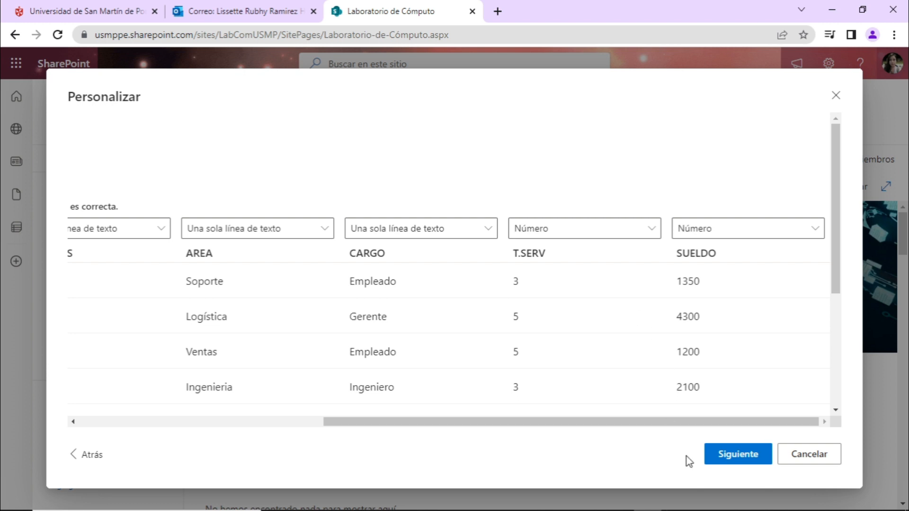
click(729, 459)
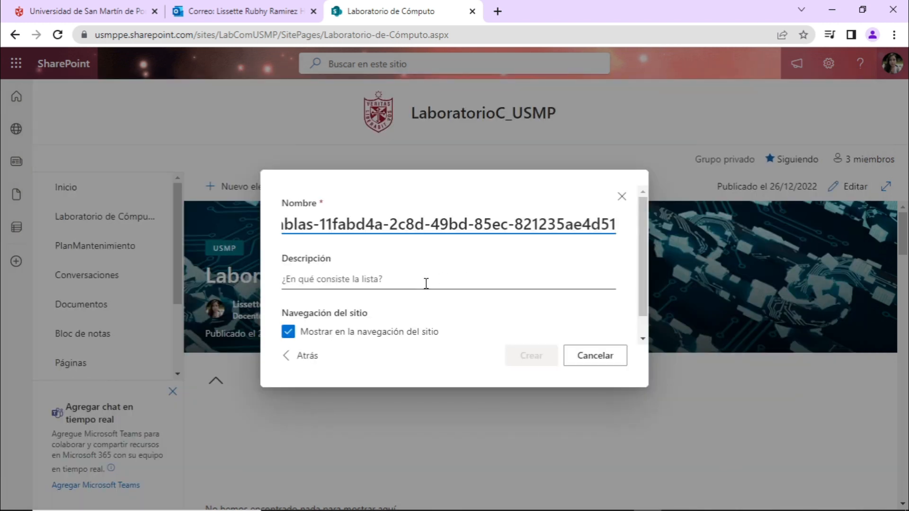
Name the list DatosP, turn off showing it in the site navigation, and create it.
triple_click(593, 234)
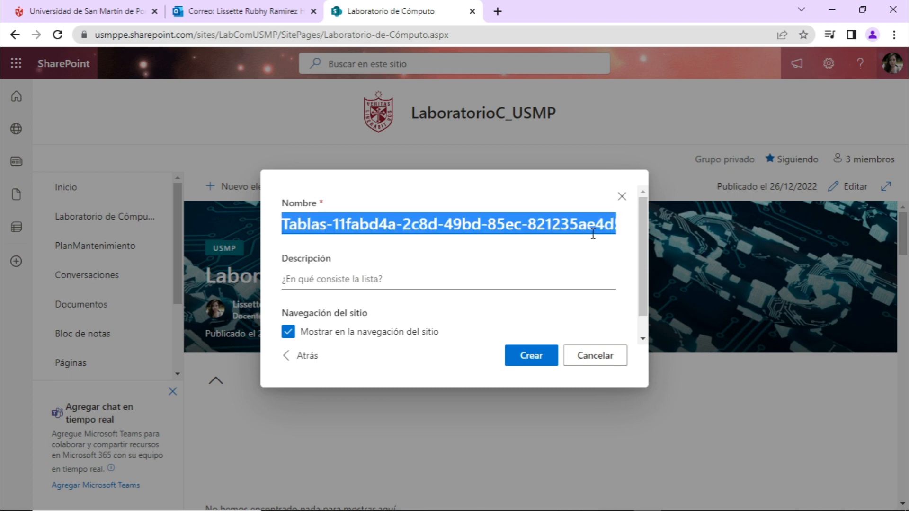
text(DatosP)
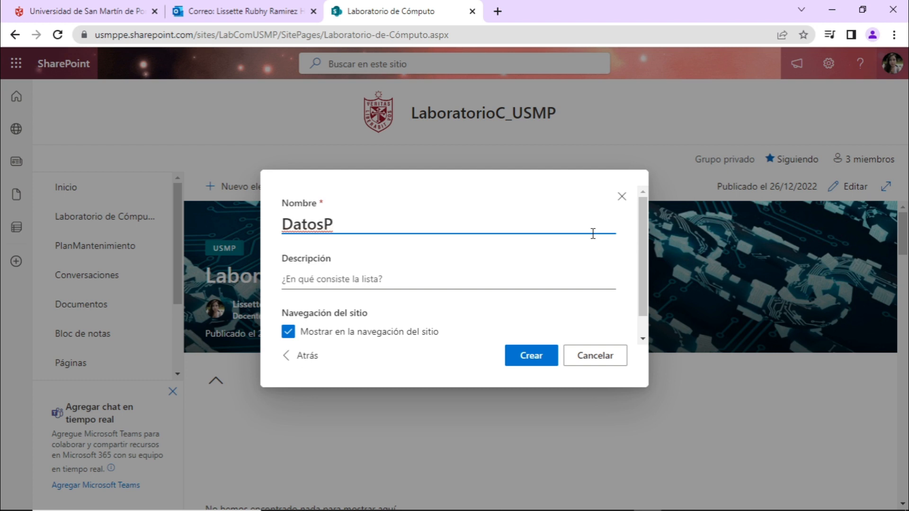
click(364, 280)
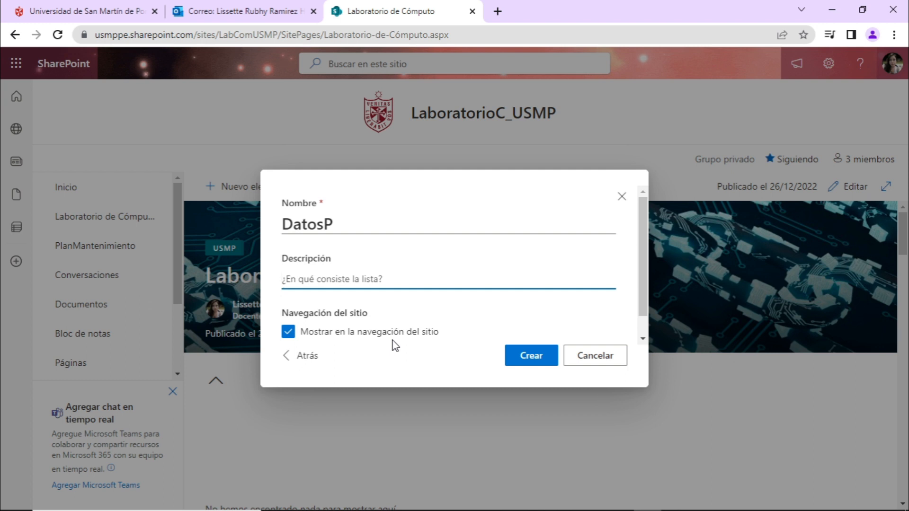
click(287, 332)
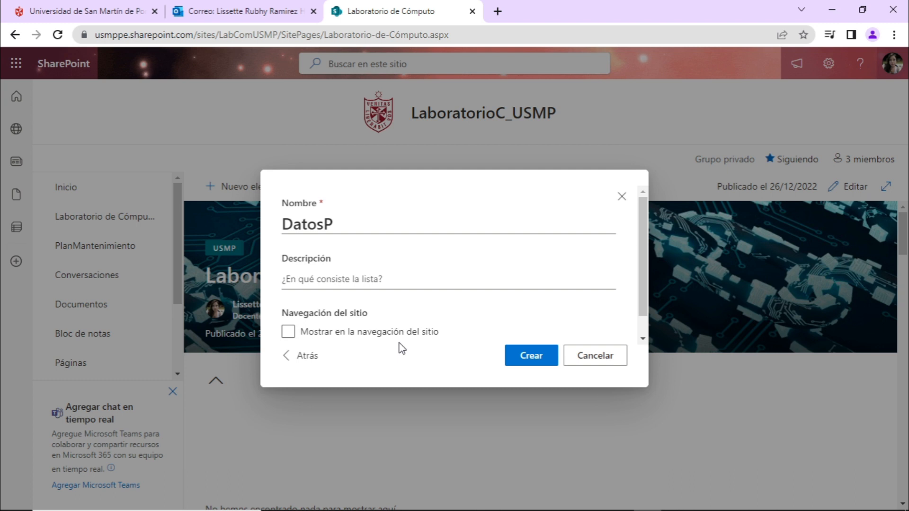
click(539, 361)
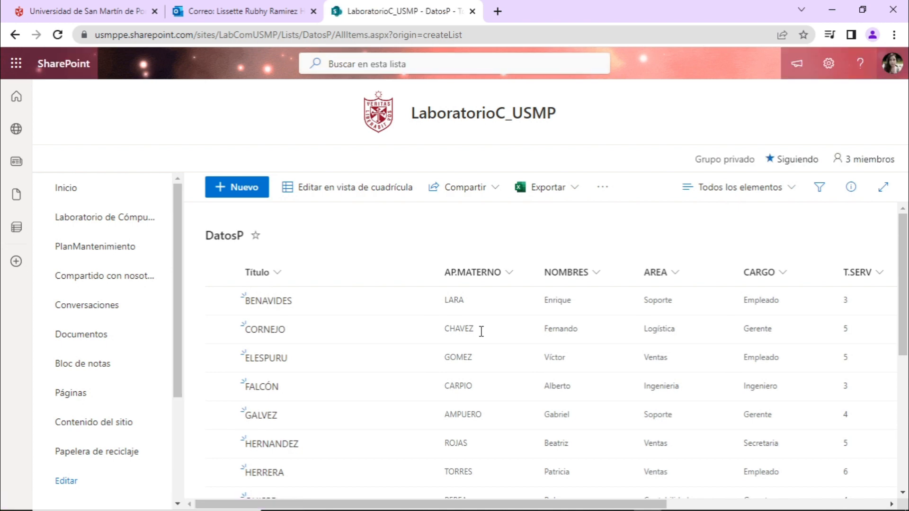
Look through the imported rows of the DatosP list and its list settings.
scroll(482, 331, down, 6)
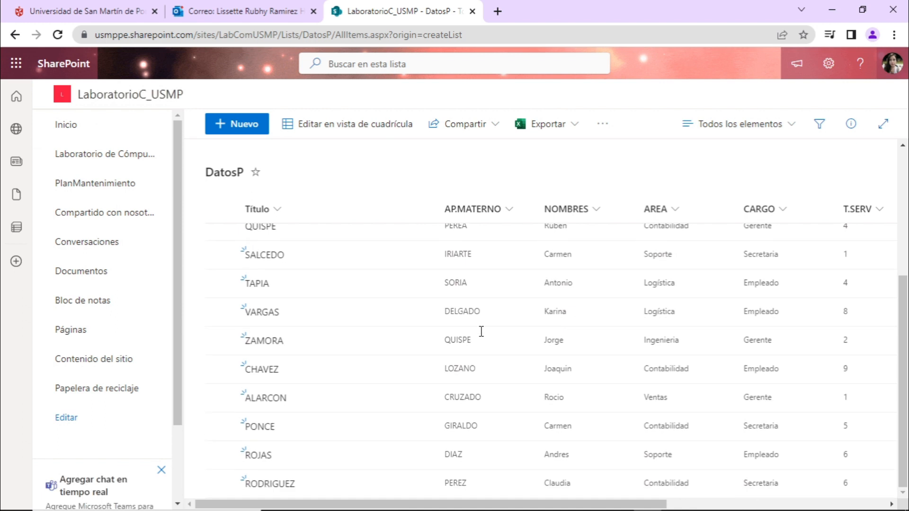
scroll(481, 331, up, 6)
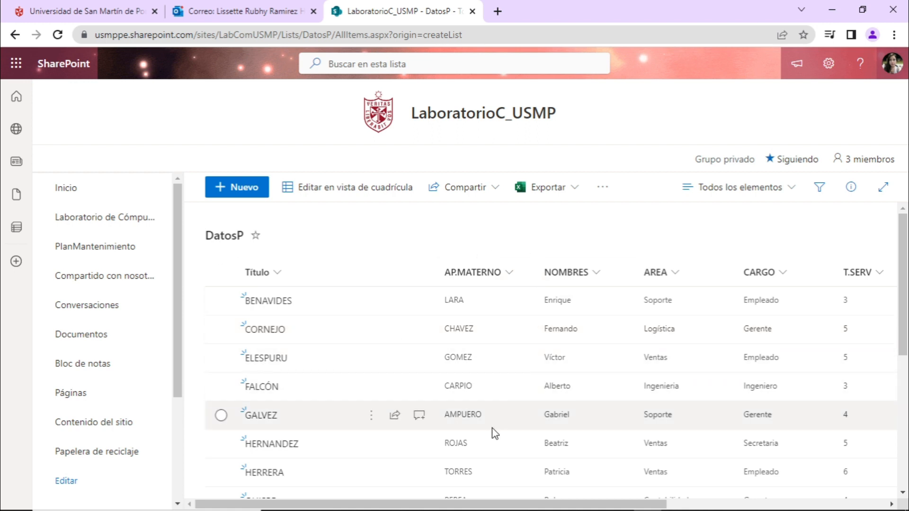
click(829, 66)
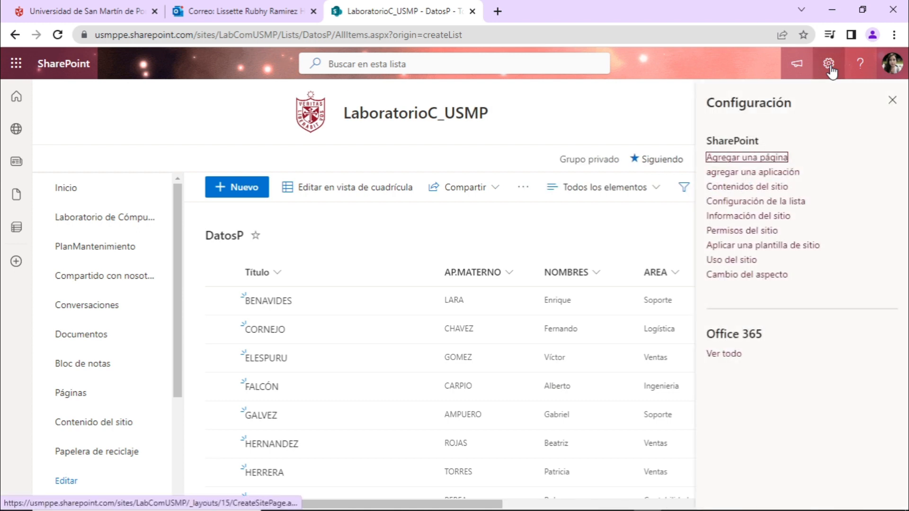
click(754, 206)
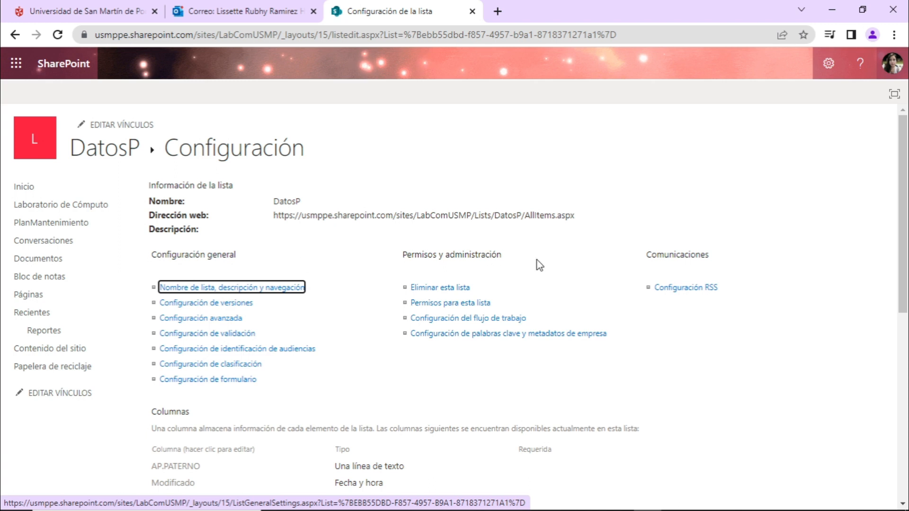
scroll(422, 366, down, 8)
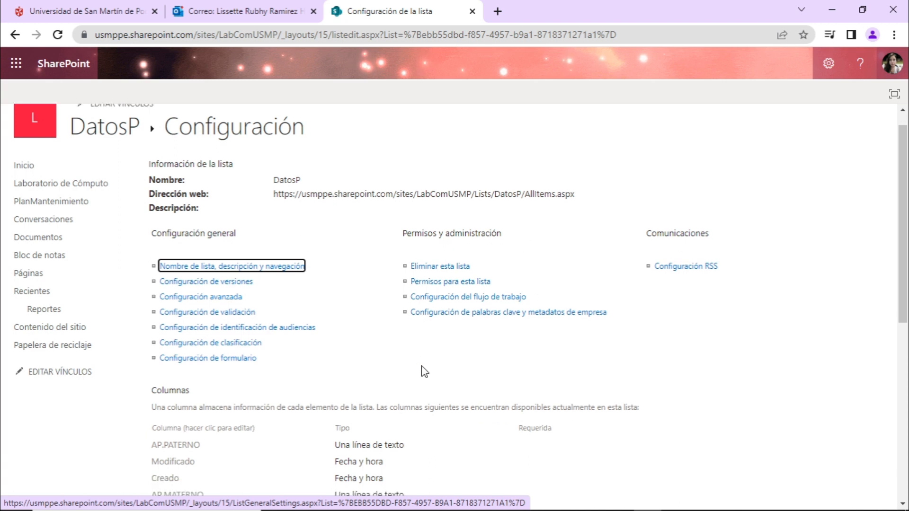
scroll(421, 365, up, 8)
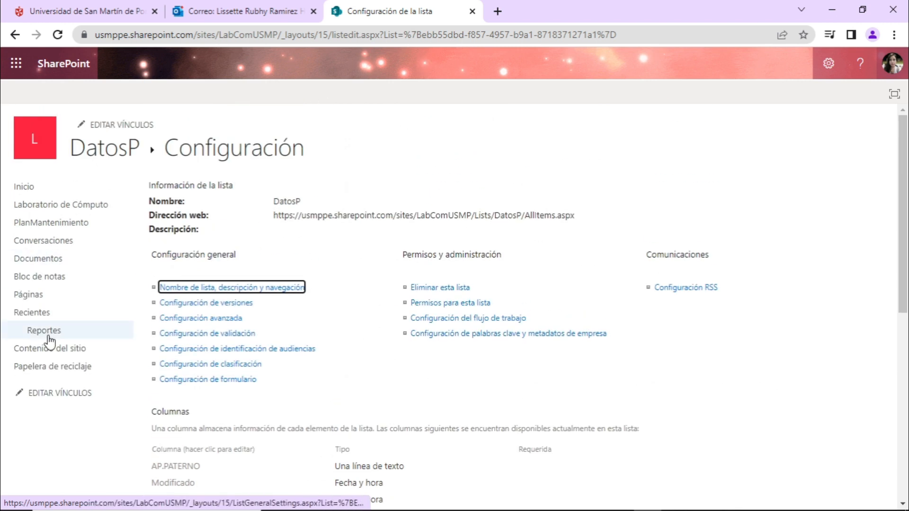
Locate the DatosP list in the site contents, then return to the site's home page.
click(140, 352)
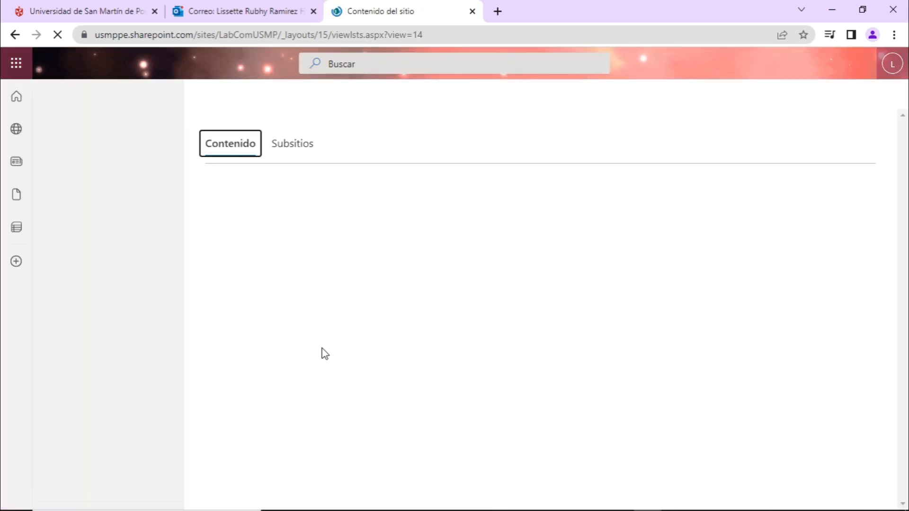
scroll(351, 390, down, 3)
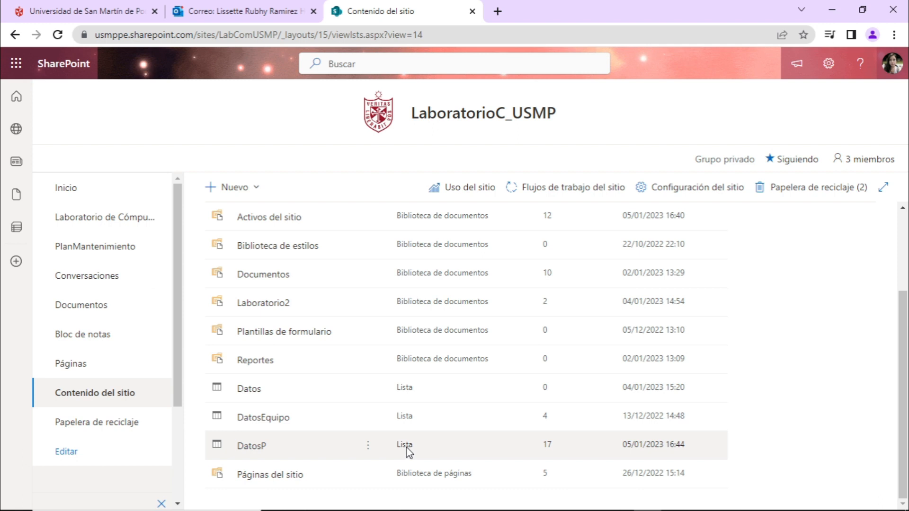
click(66, 189)
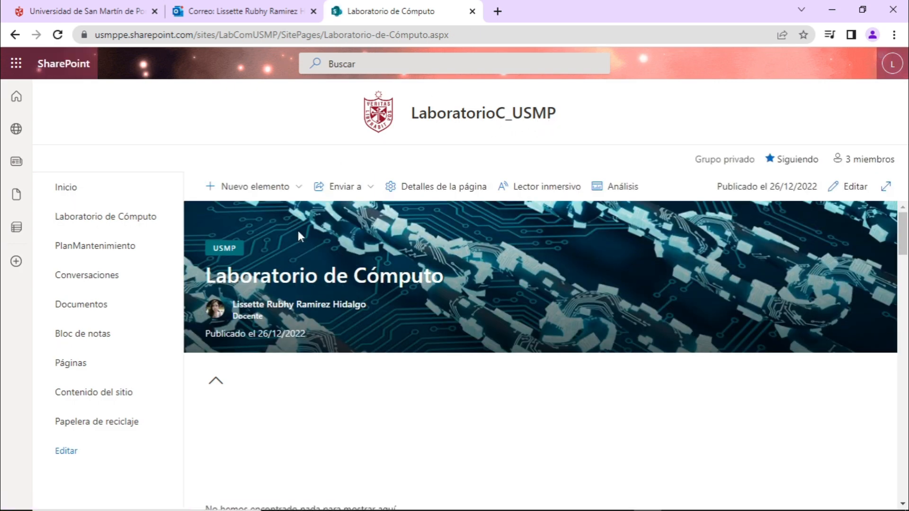
Create a list from the Incorporación de empleados template, keeping its default name and showing it in the site navigation.
click(276, 199)
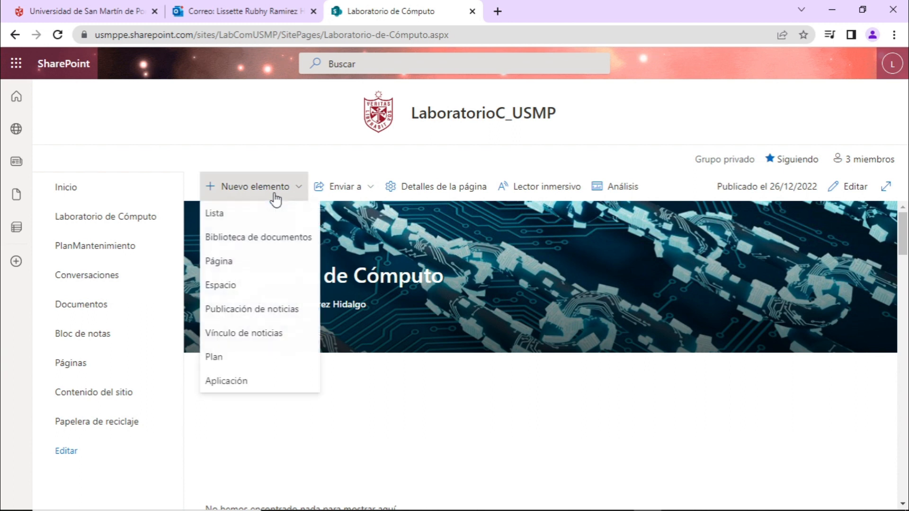
click(227, 220)
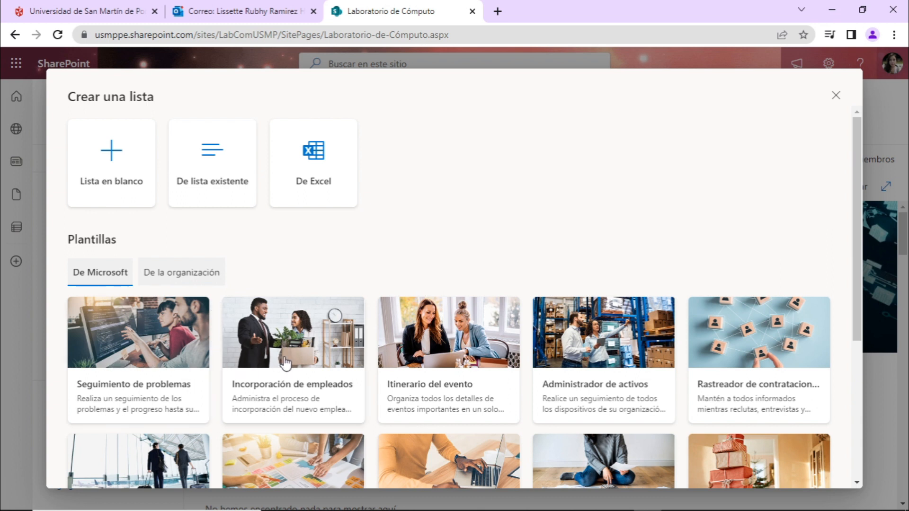
click(314, 361)
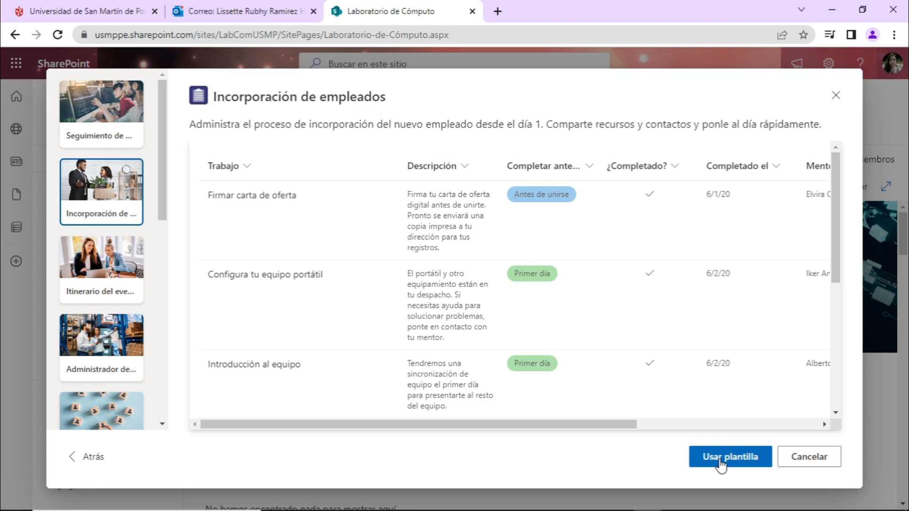
click(93, 457)
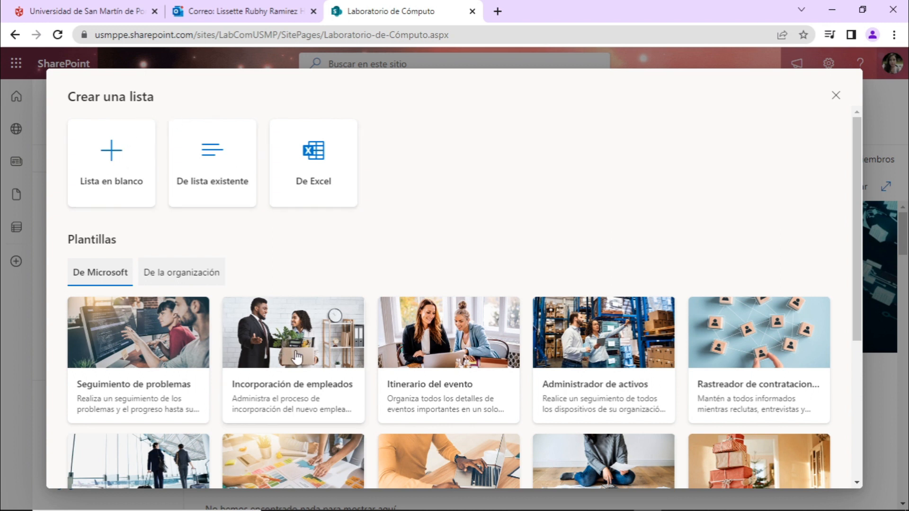
click(311, 356)
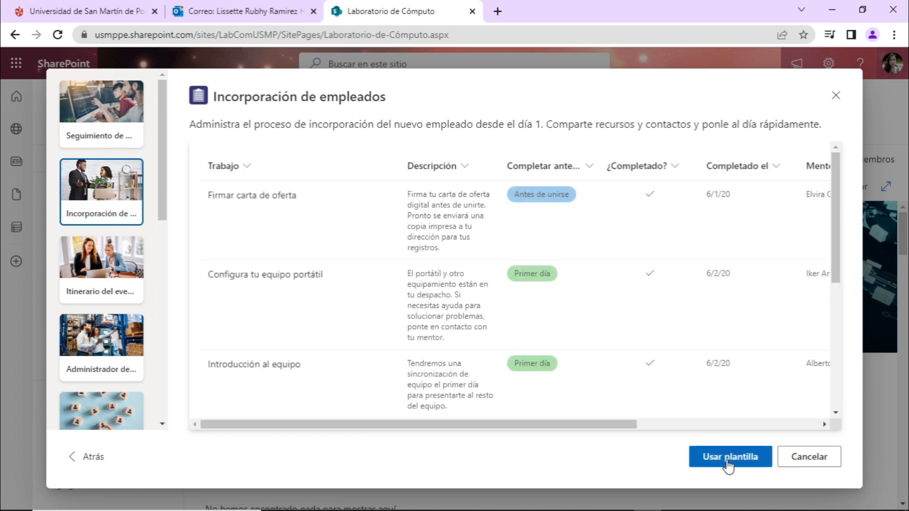
click(737, 464)
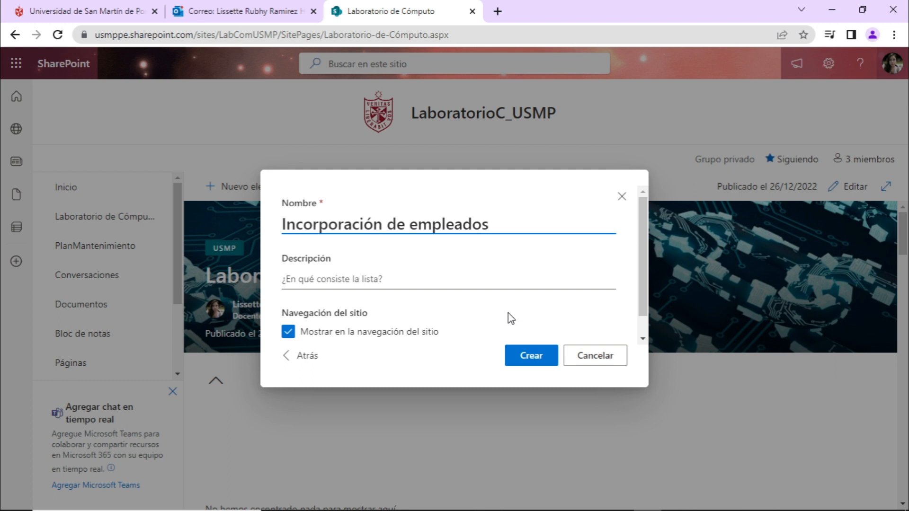
click(537, 361)
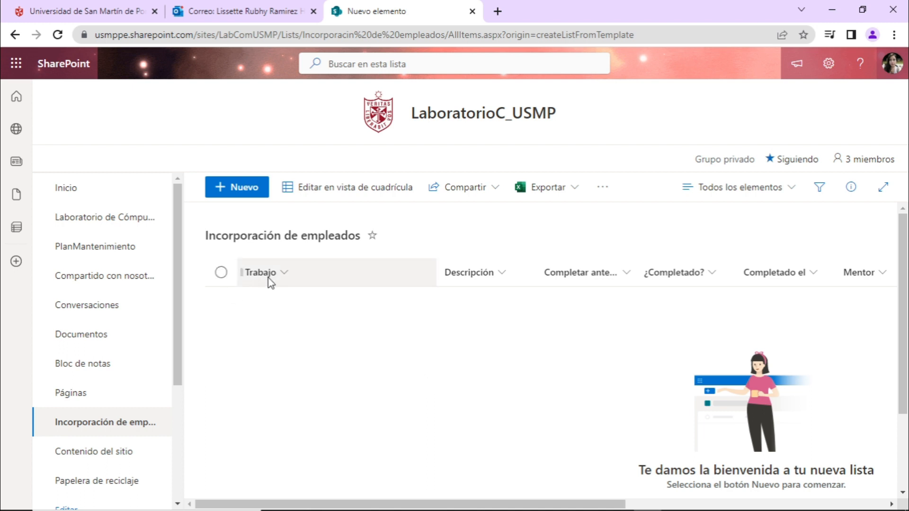
Add a new item to the Incorporación de empleados list with Trabajo set to Analista.
drag(571, 504, 566, 484)
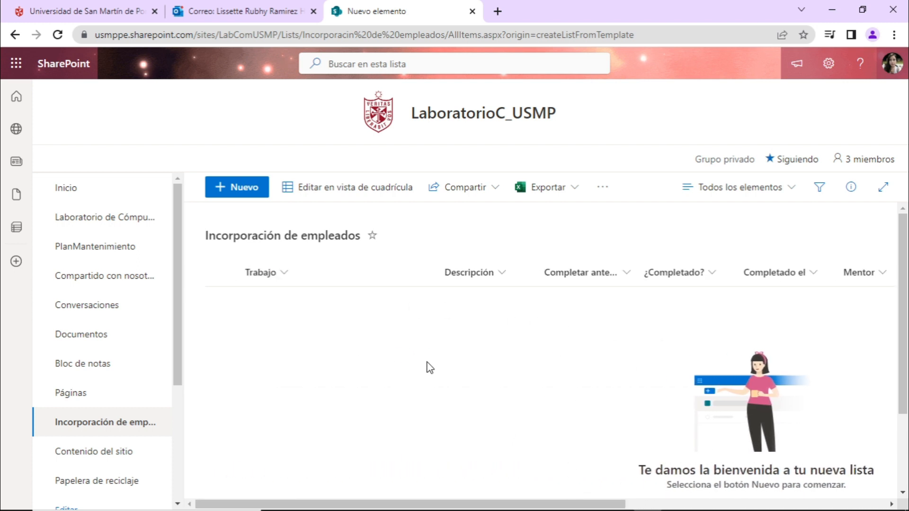
click(245, 190)
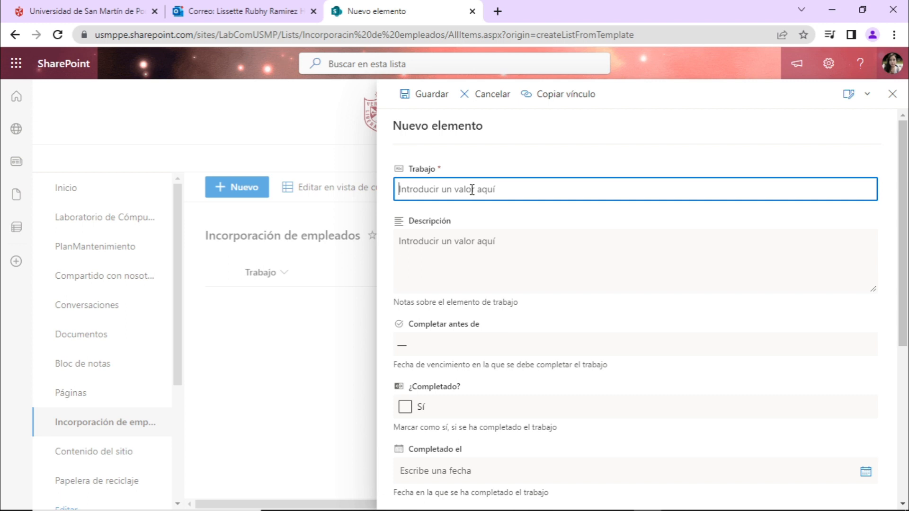
click(446, 251)
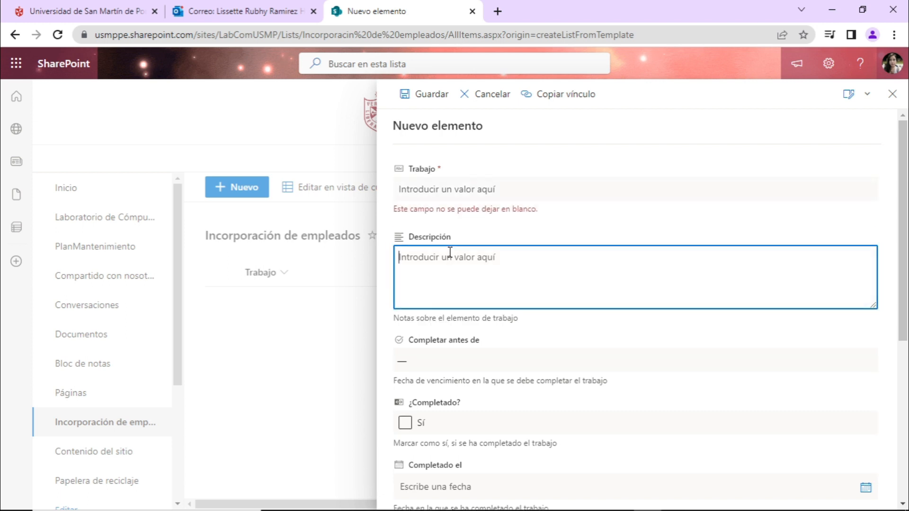
click(434, 346)
click(452, 190)
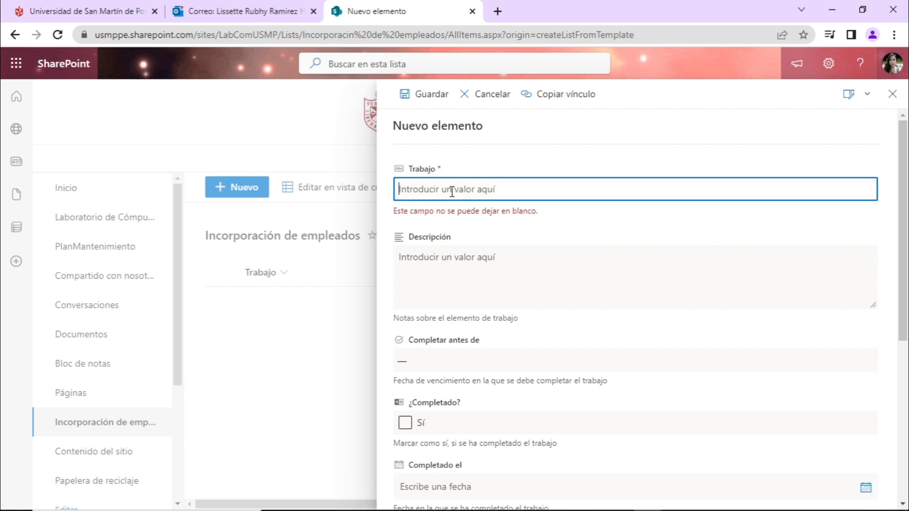
text(Analista)
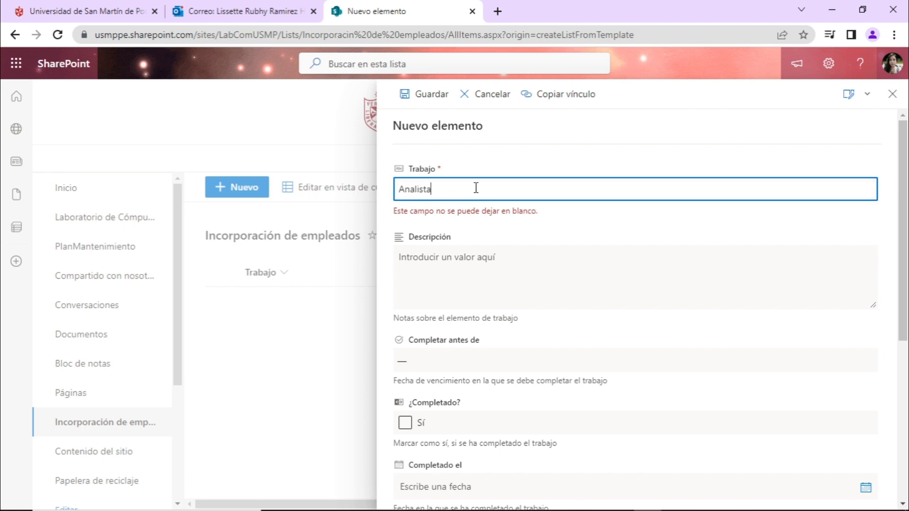
Set Completar antes de to Semana 1, mark ¿Completado? as Sí, and save the new item.
click(469, 272)
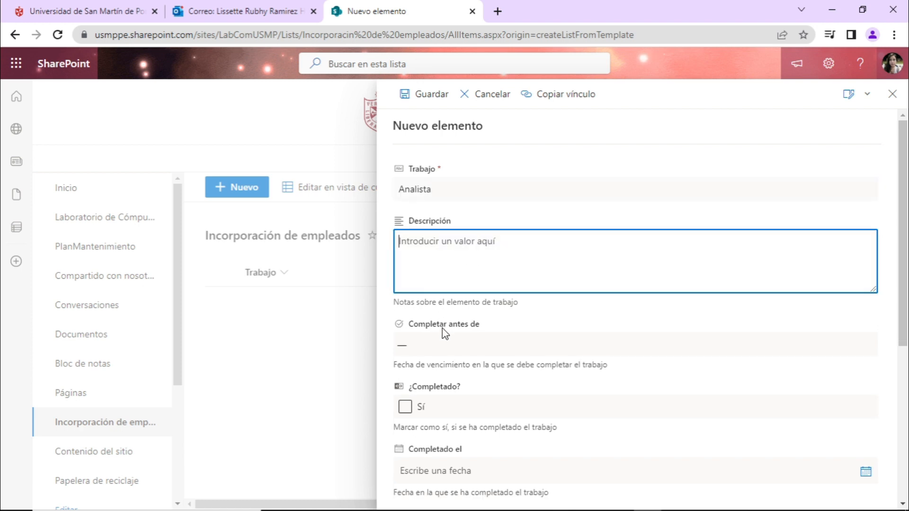
click(471, 348)
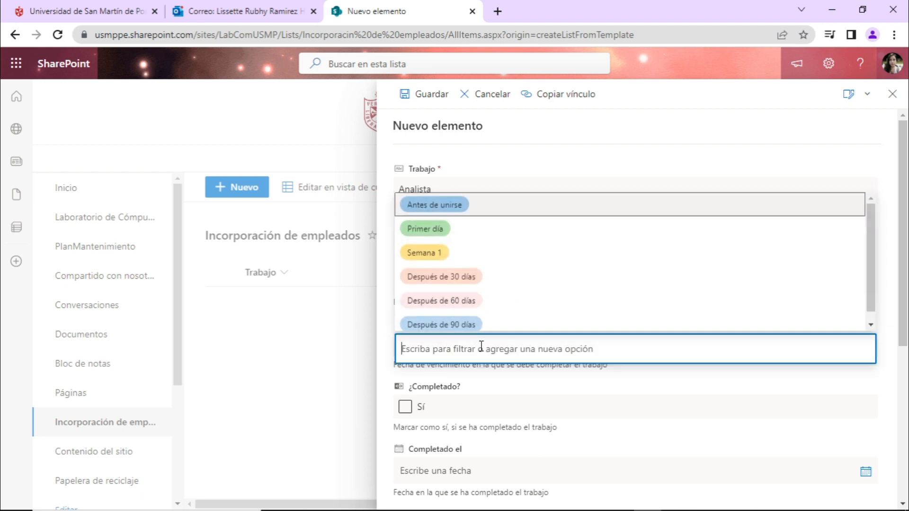
click(435, 256)
click(405, 407)
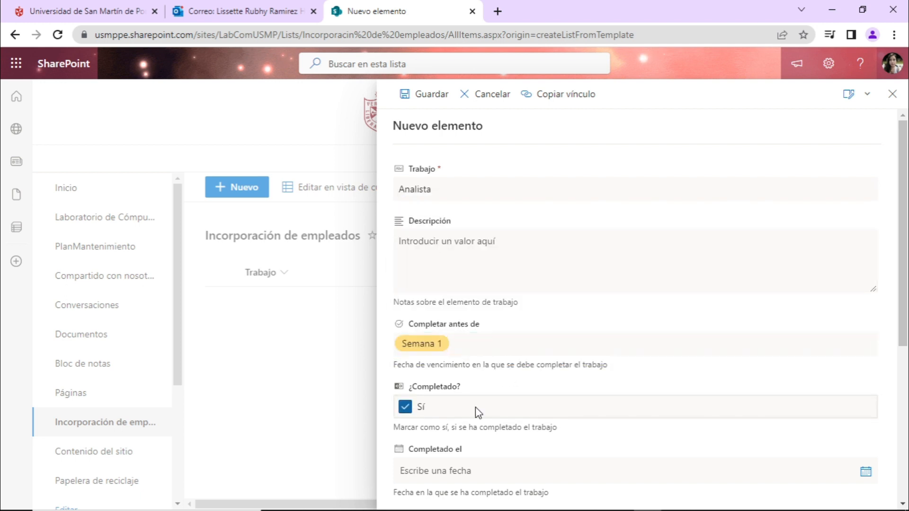
scroll(476, 407, down, 3)
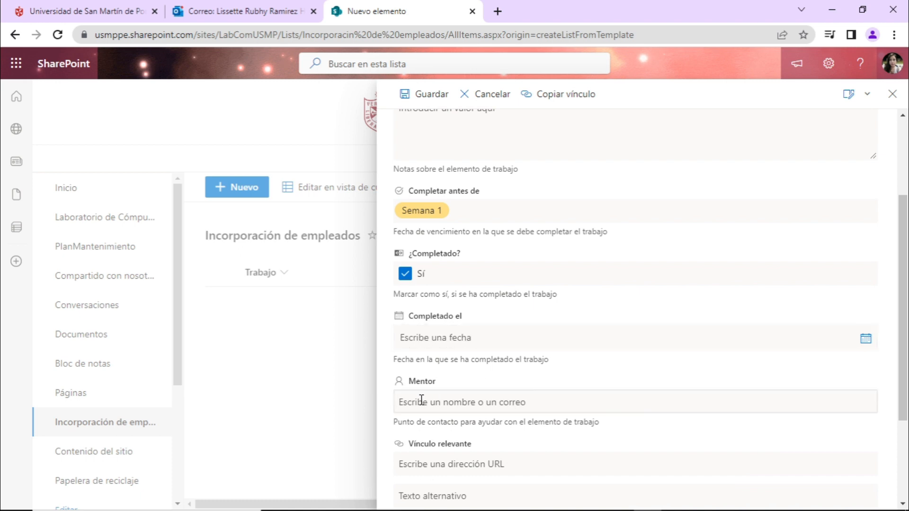
scroll(596, 408, down, 3)
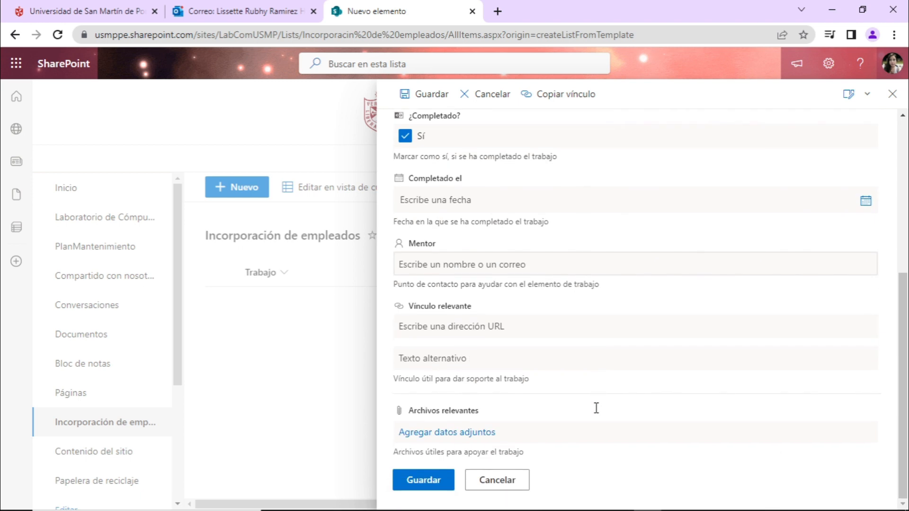
click(423, 480)
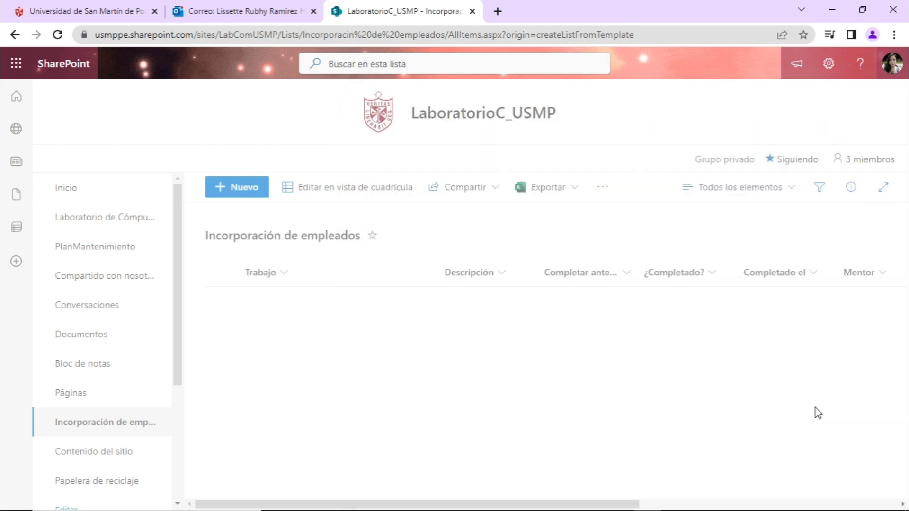